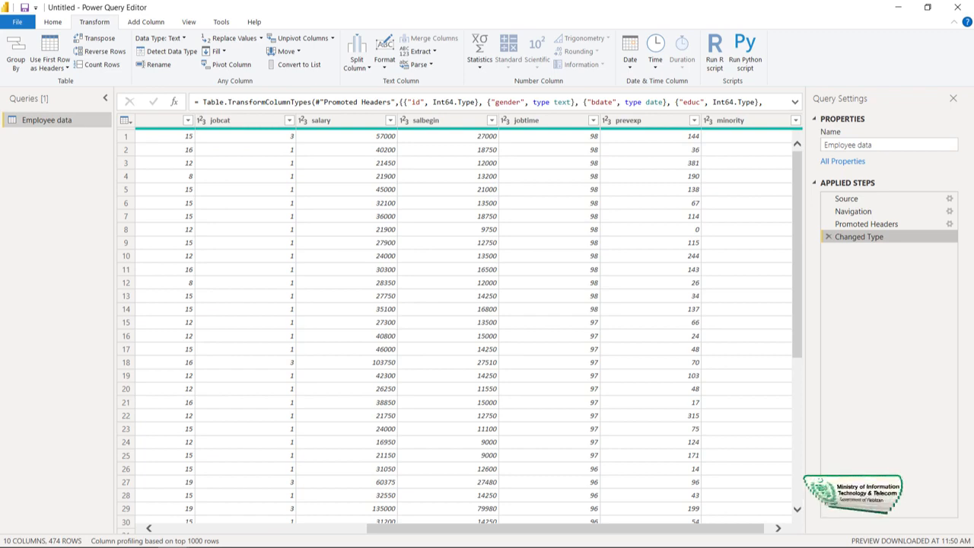
Step: Add a new Age column calculated from the bdate column of the Employee data query
{"action": "left_click_drag", "start_coordinate": [566, 528], "coordinate": [355, 528]}
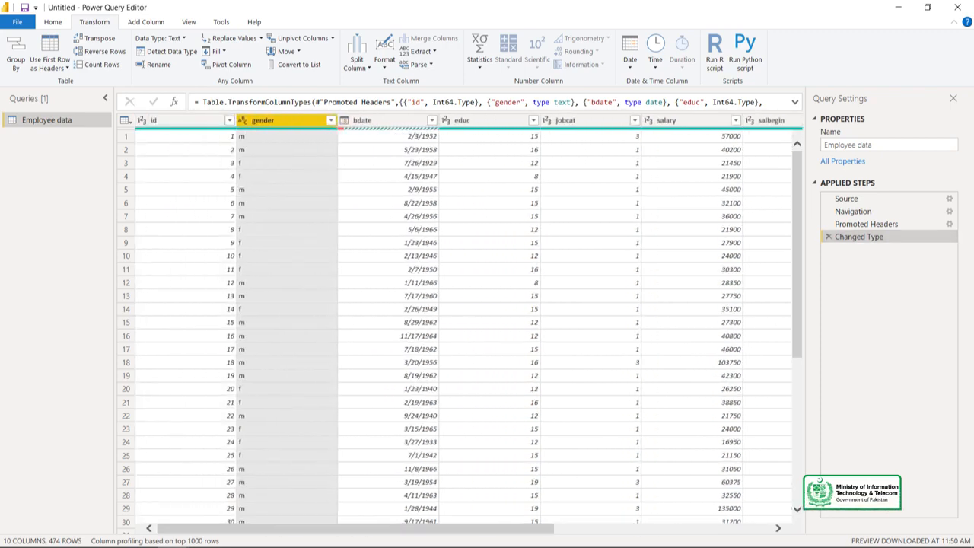
{"action": "left_click", "coordinate": [373, 120]}
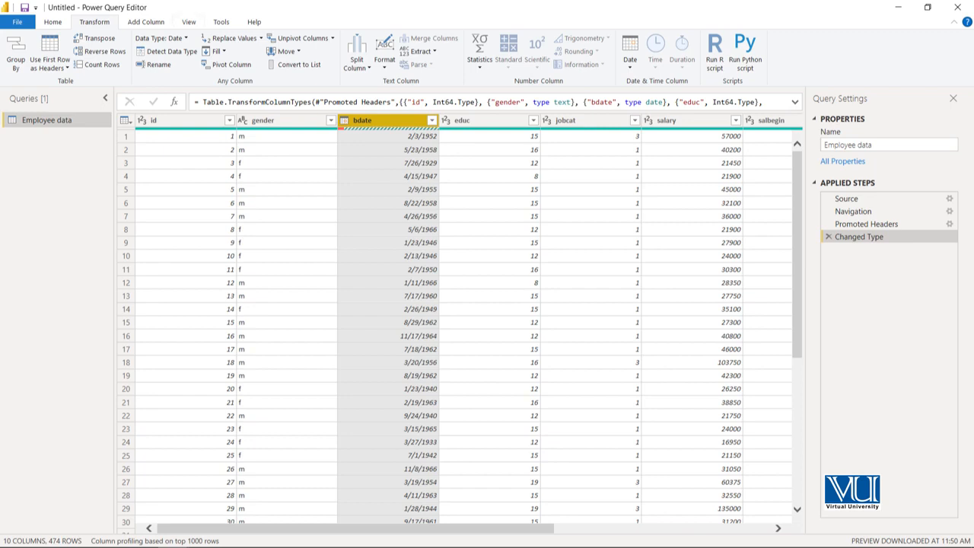
{"action": "left_click", "coordinate": [146, 22]}
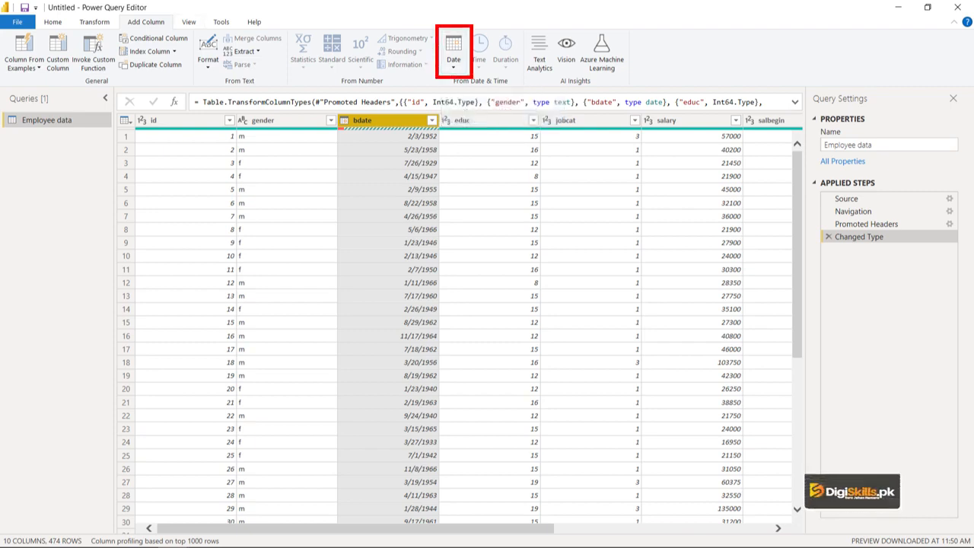
{"action": "left_click", "coordinate": [453, 53]}
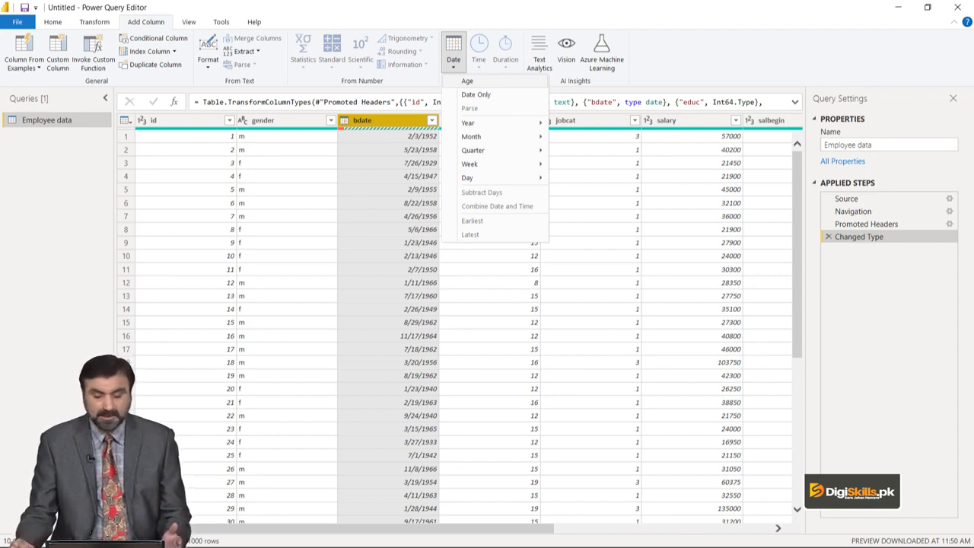
{"action": "left_click", "coordinate": [467, 81]}
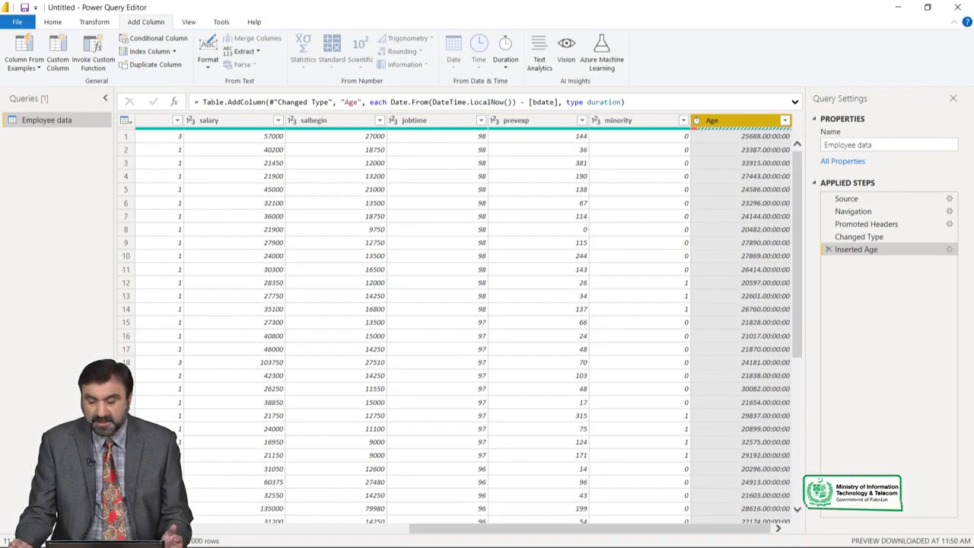
Step: Edit the Age column's formula so the date difference is parenthesised and divided by 365: (Date.From(DateTime.LocalNow()) - [bdate])/365
{"action": "left_click", "coordinate": [795, 102]}
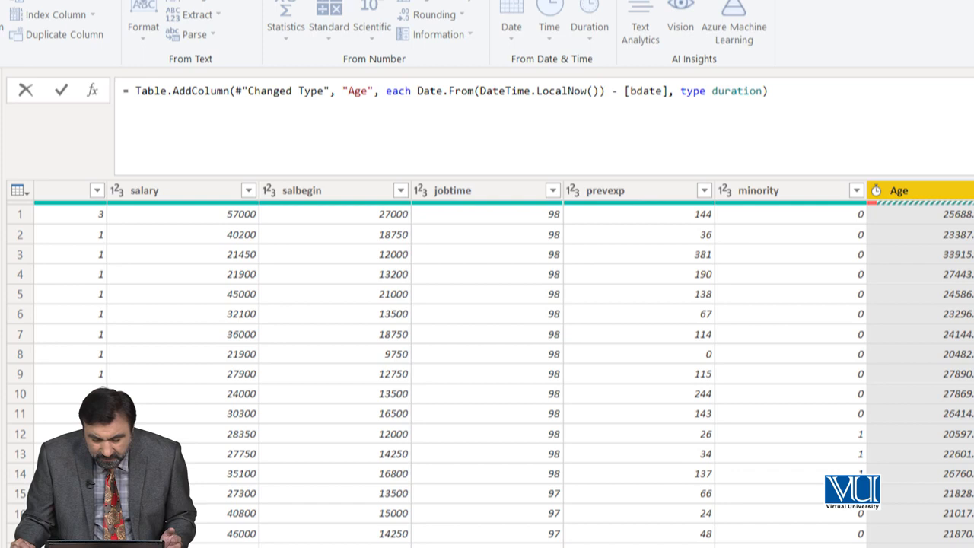
{"action": "left_click", "coordinate": [413, 90]}
{"action": "key", "text": "Right"}
{"action": "type", "text": "("}
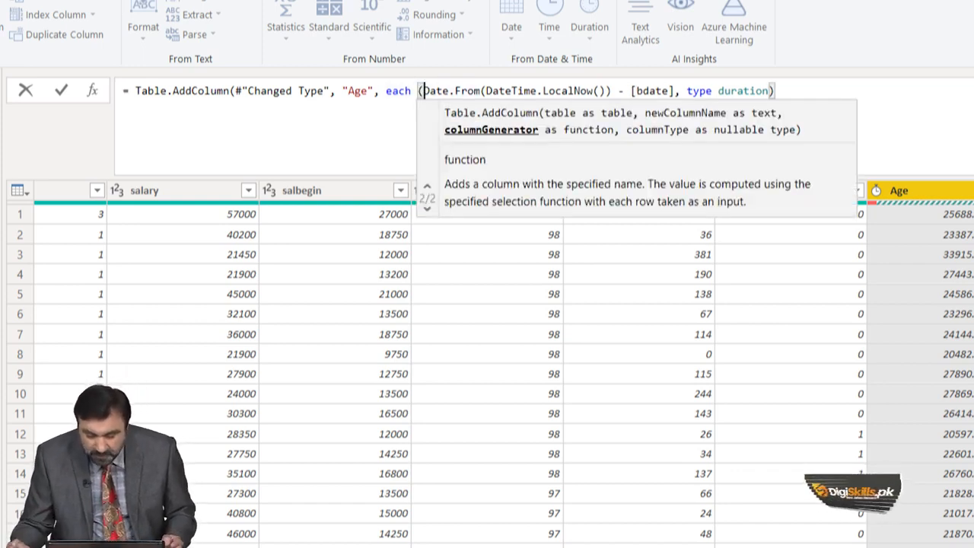
{"action": "left_click", "coordinate": [672, 91]}
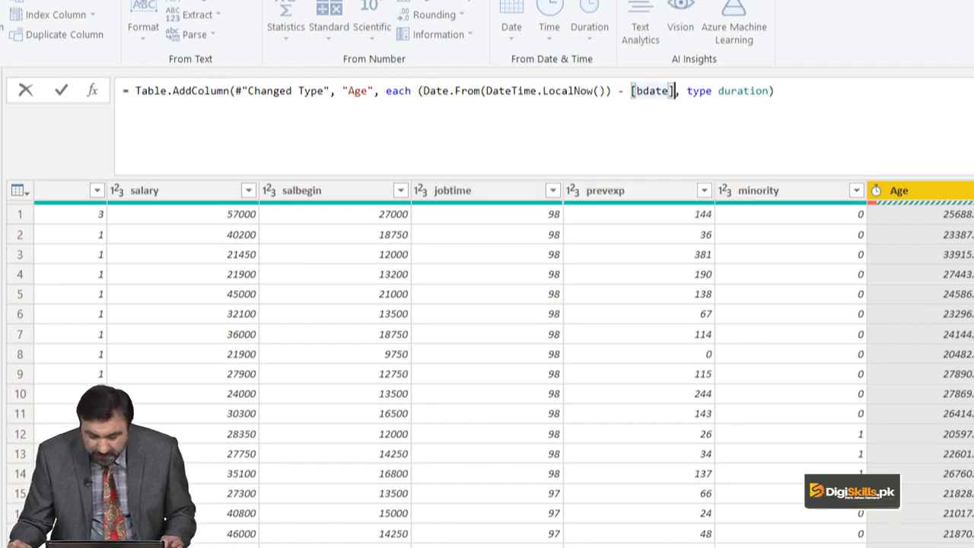
{"action": "type", "text": ")/"}
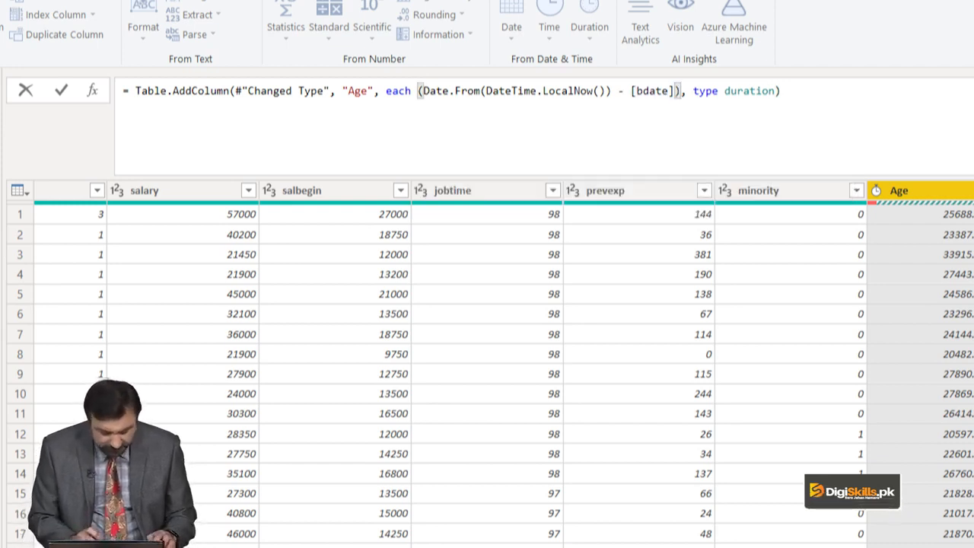
{"action": "type", "text": "365"}
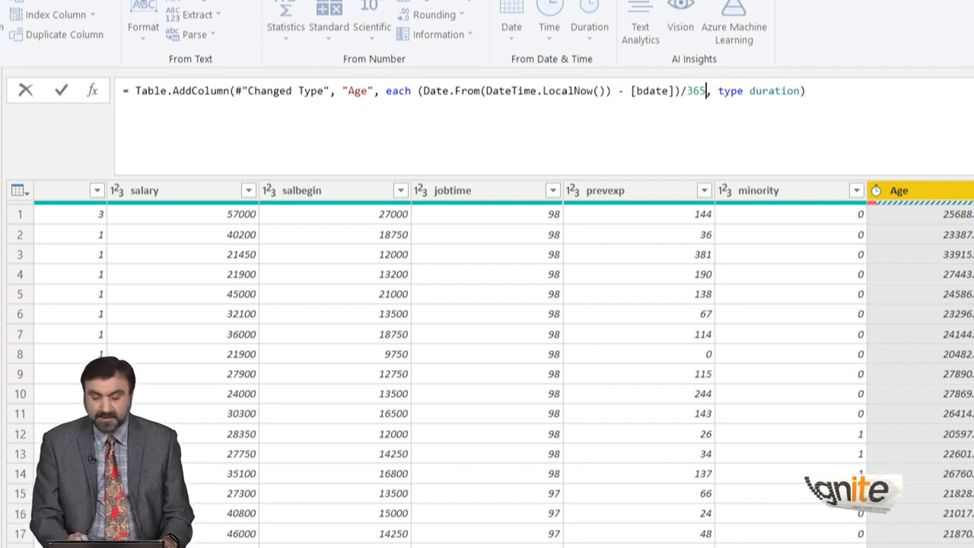
{"action": "key", "text": "Return"}
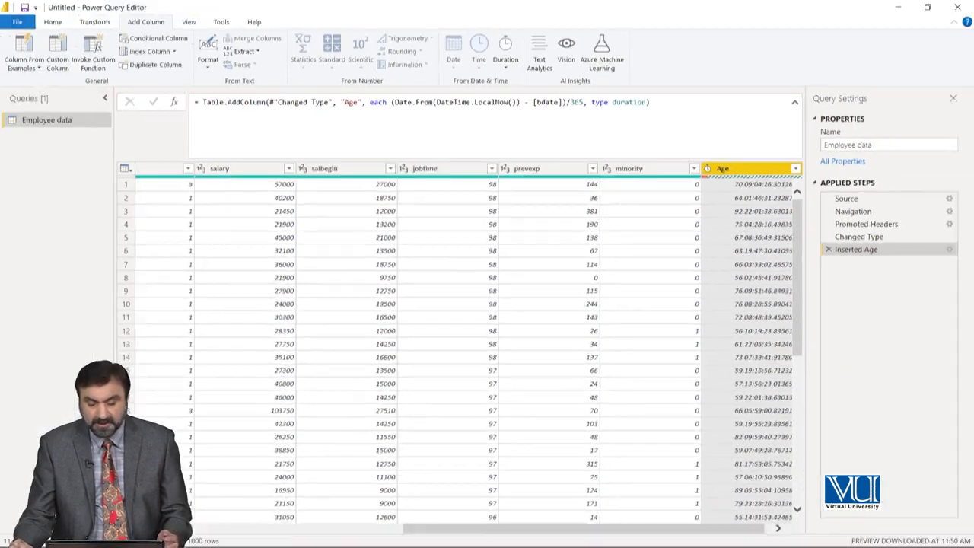
Step: Add a new column containing the year of each date in the bdate column
{"action": "left_click_drag", "start_coordinate": [584, 528], "coordinate": [337, 528]}
{"action": "left_click", "coordinate": [388, 168]}
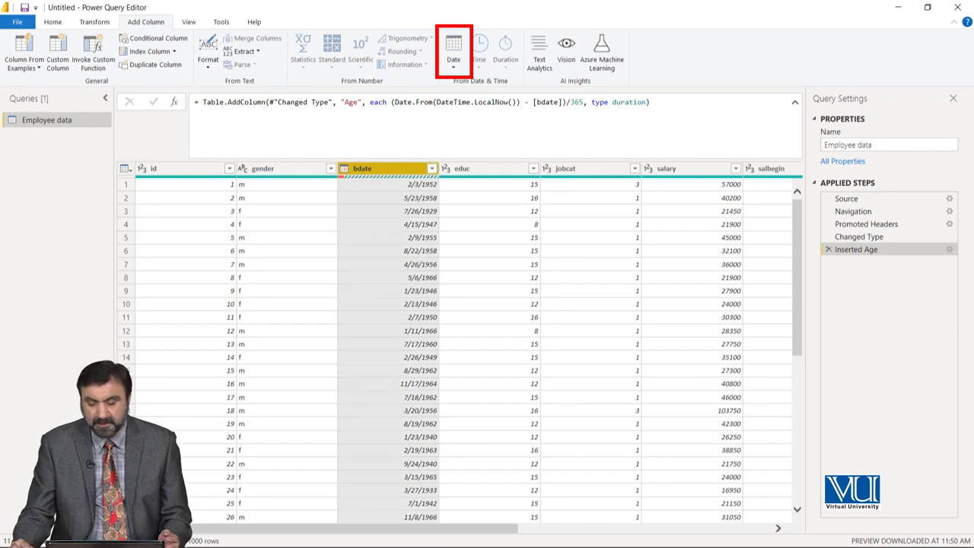
{"action": "left_click", "coordinate": [453, 60]}
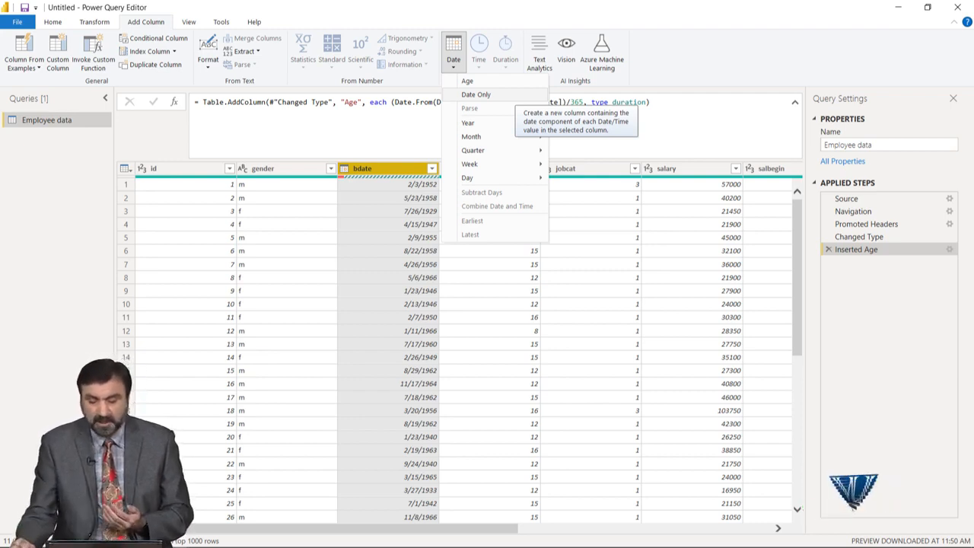
{"action": "mouse_move", "coordinate": [506, 122]}
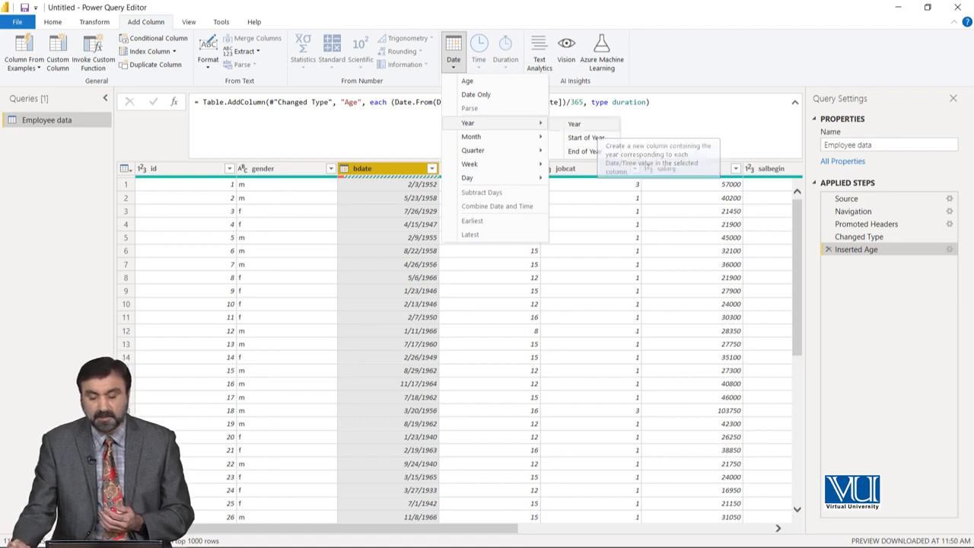
{"action": "left_click", "coordinate": [573, 123]}
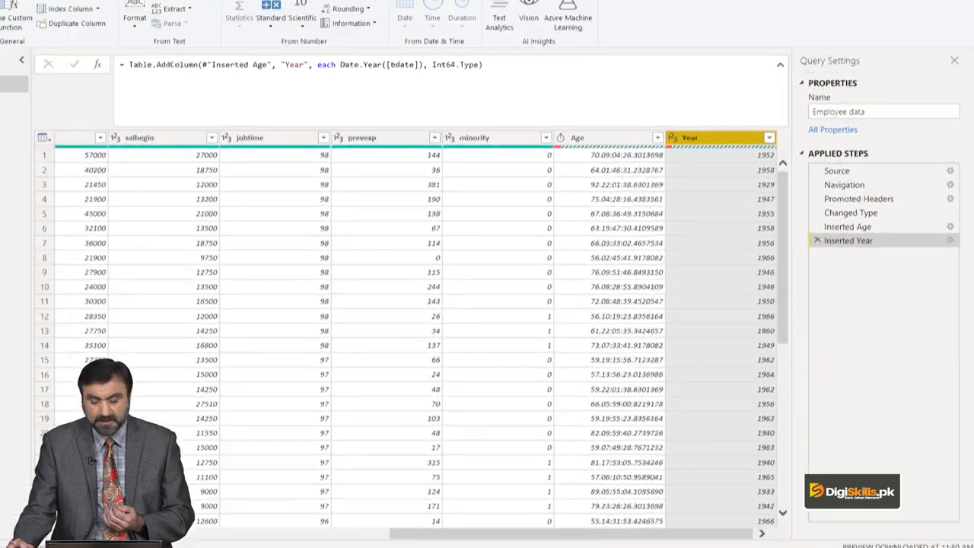
Step: Add a new column containing the quarter of the year for each date in bdate
{"action": "left_click_drag", "start_coordinate": [598, 527], "coordinate": [313, 528]}
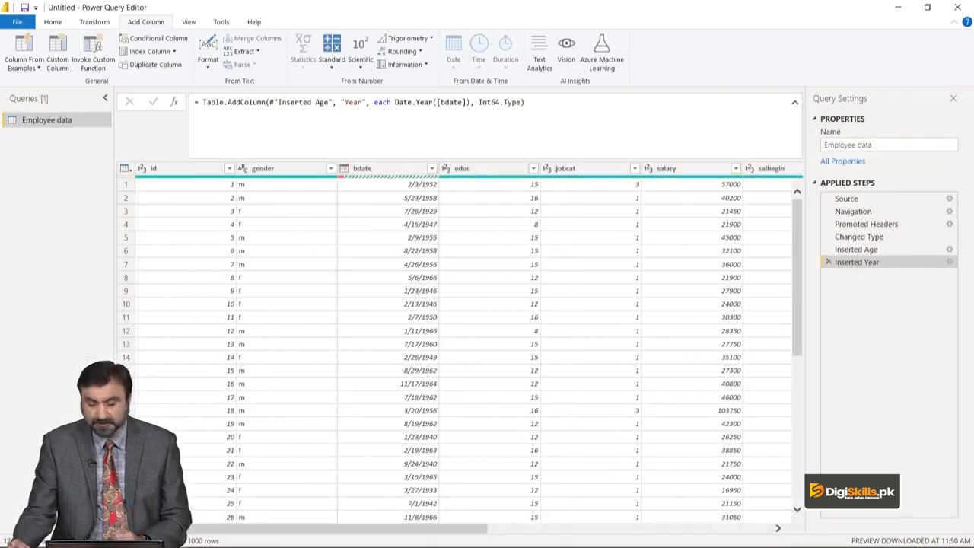
{"action": "left_click", "coordinate": [380, 168]}
{"action": "left_click", "coordinate": [453, 54]}
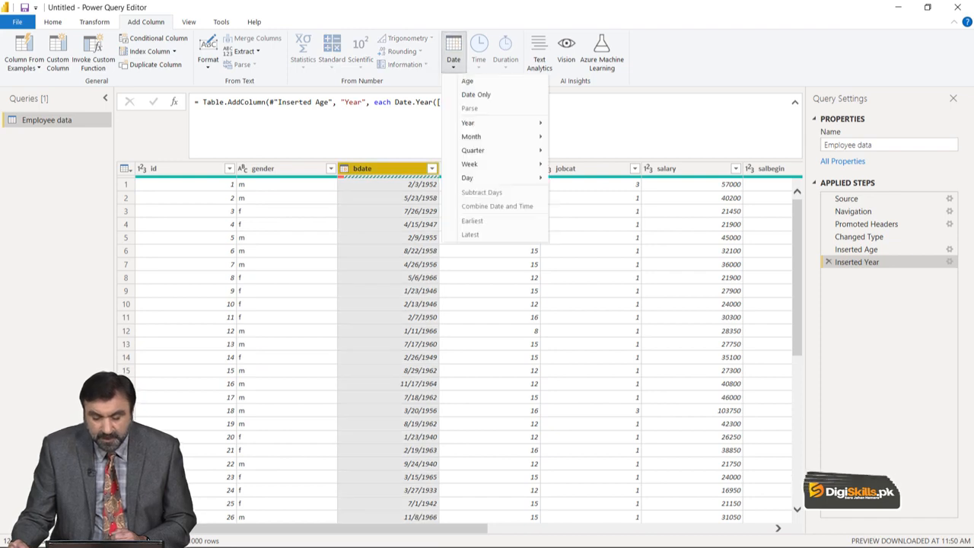
{"action": "mouse_move", "coordinate": [487, 136]}
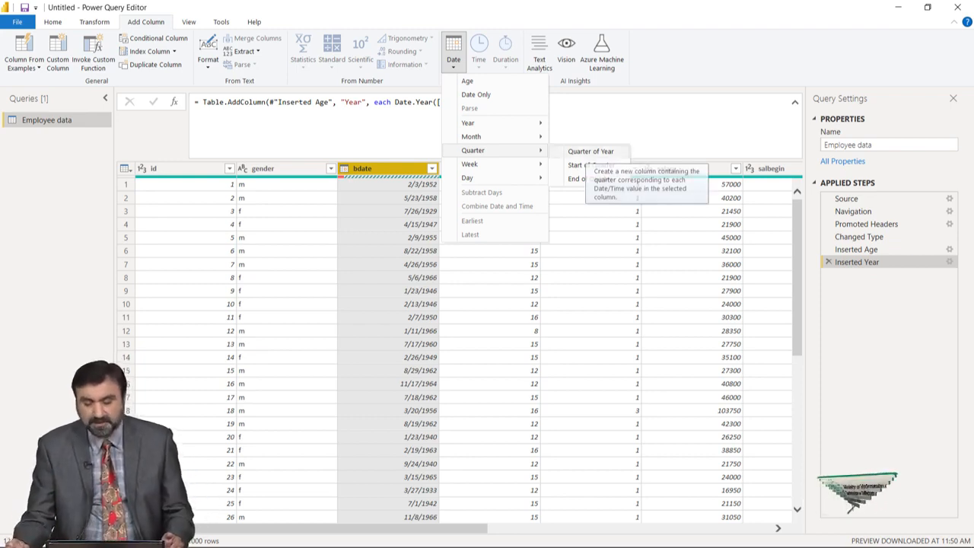
{"action": "left_click", "coordinate": [593, 152]}
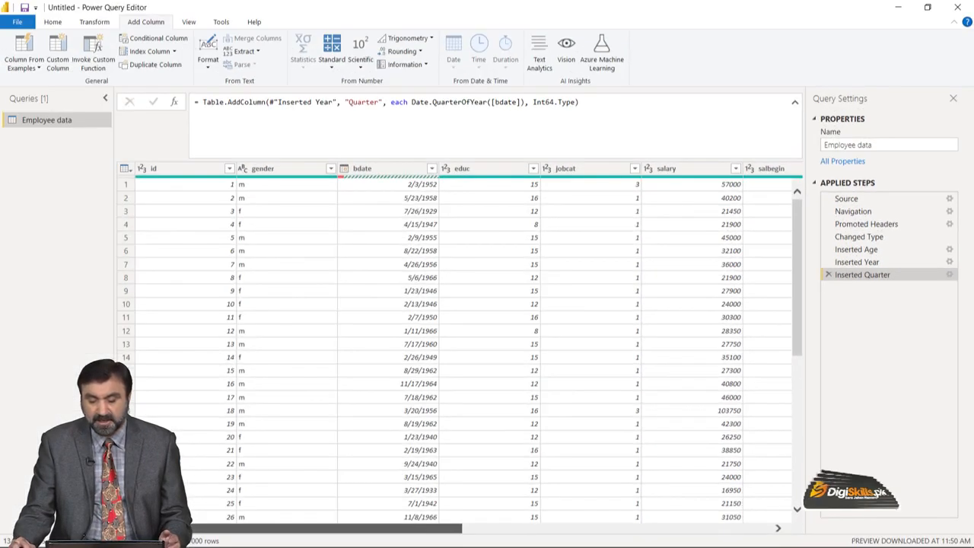
Step: Add a new column containing the day of each bdate value and check its first three rows
{"action": "left_click", "coordinate": [387, 168]}
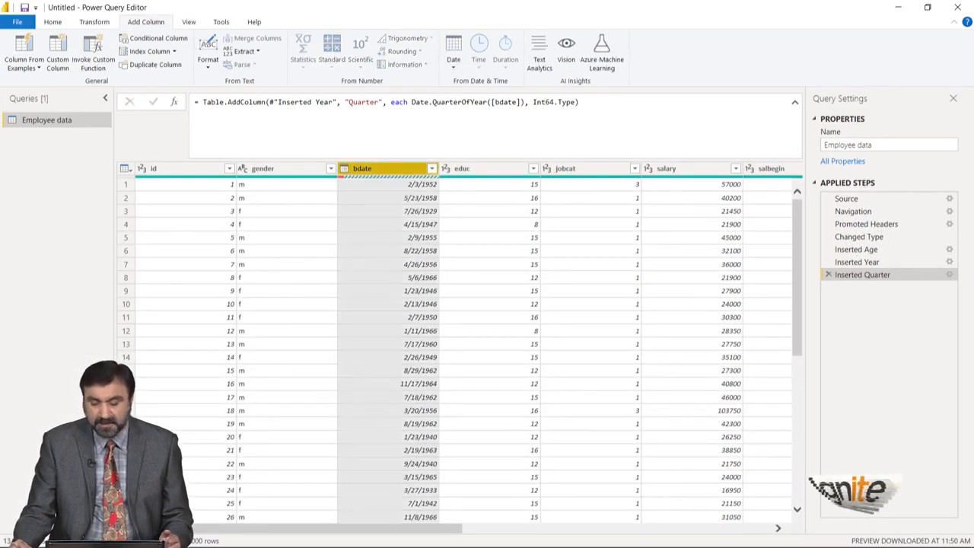
{"action": "left_click", "coordinate": [453, 59]}
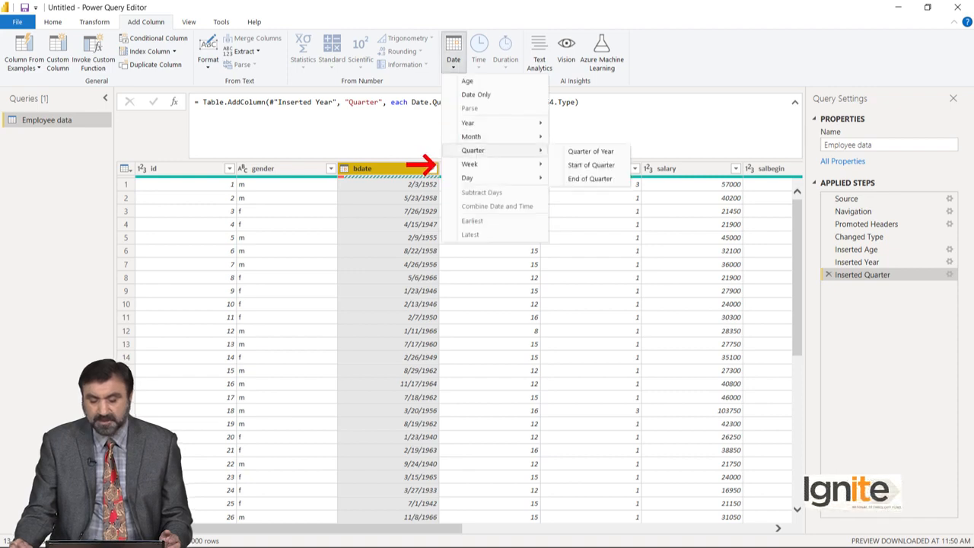
{"action": "mouse_move", "coordinate": [470, 164]}
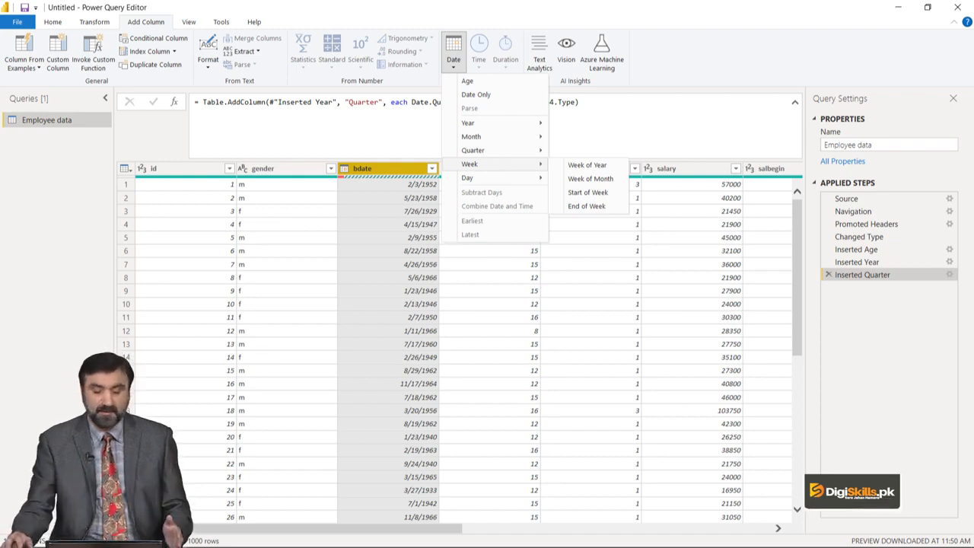
{"action": "mouse_move", "coordinate": [495, 178]}
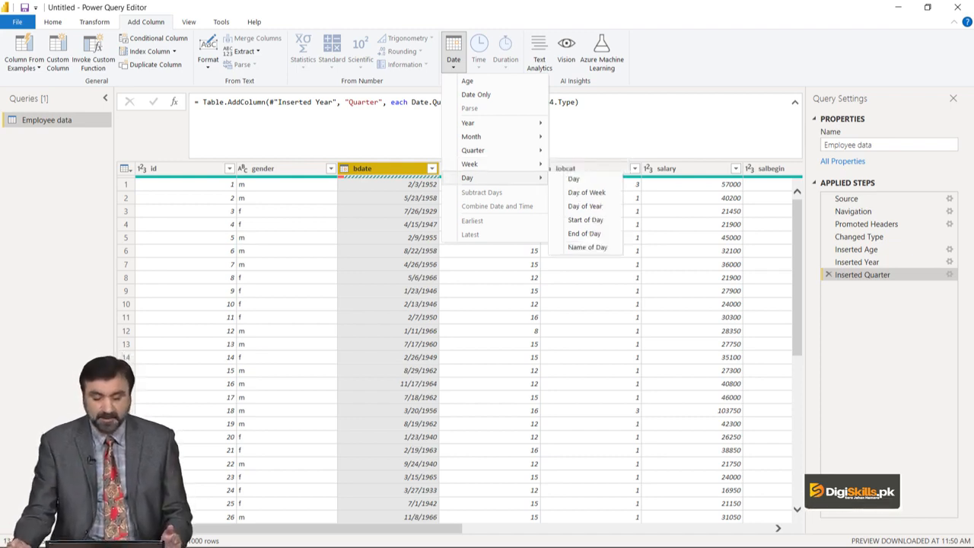
{"action": "left_click", "coordinate": [575, 179]}
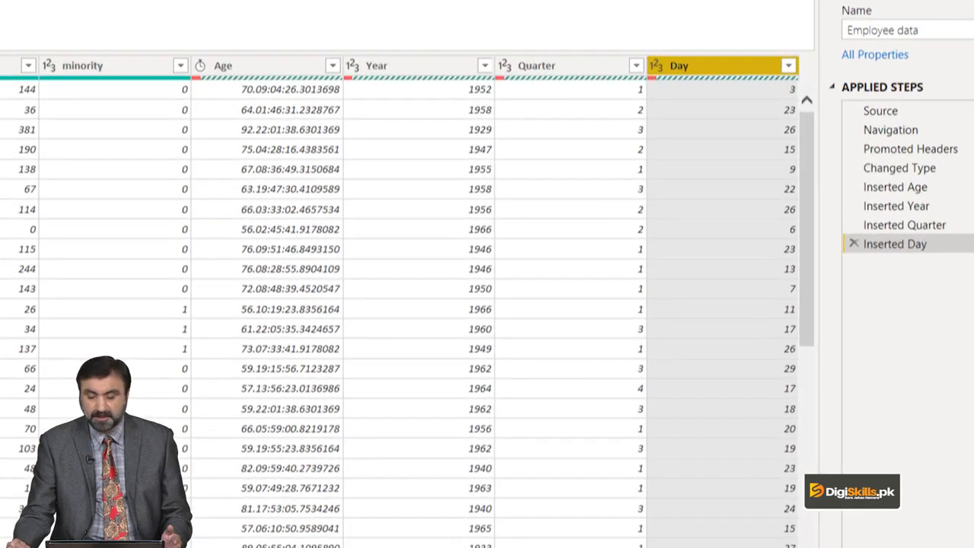
{"action": "left_click", "coordinate": [723, 90]}
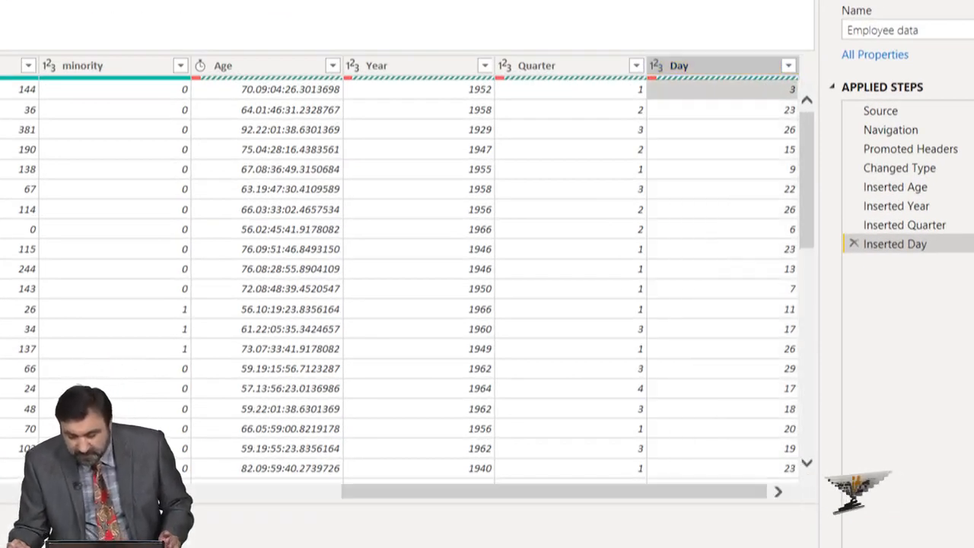
{"action": "left_click", "coordinate": [722, 109]}
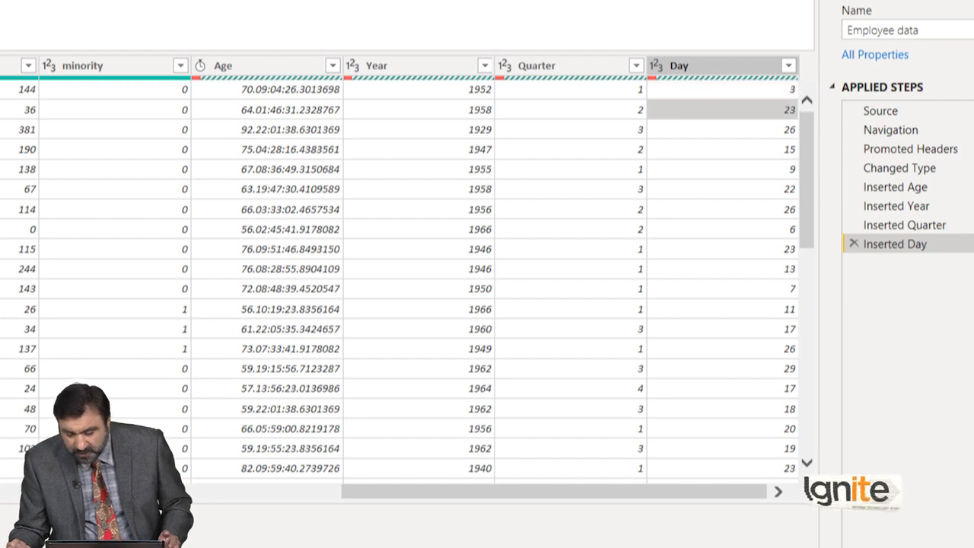
{"action": "left_click", "coordinate": [722, 129]}
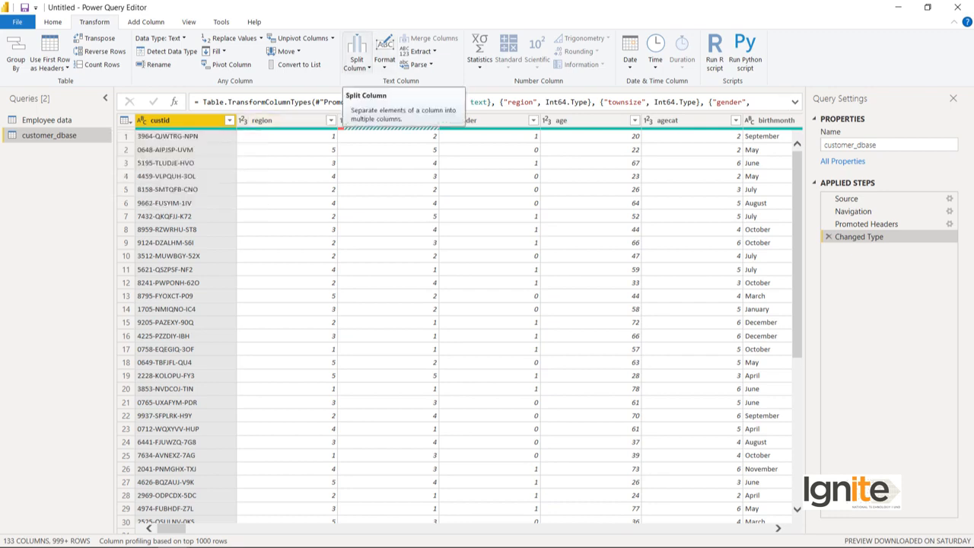
Step: Split the custid column of customer_dbase by the custom delimiter "-" at each occurrence of the delimiter
{"action": "left_click", "coordinate": [357, 61]}
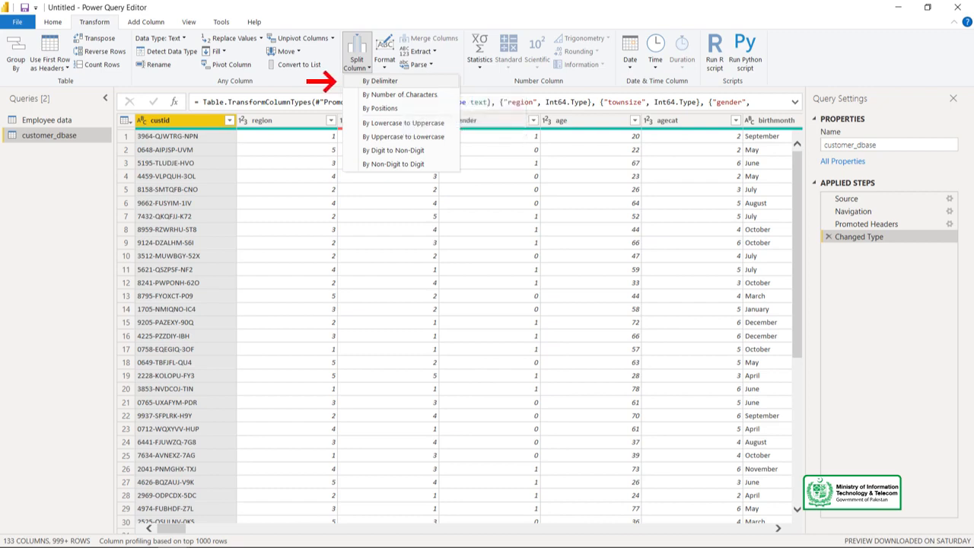
{"action": "left_click", "coordinate": [380, 81]}
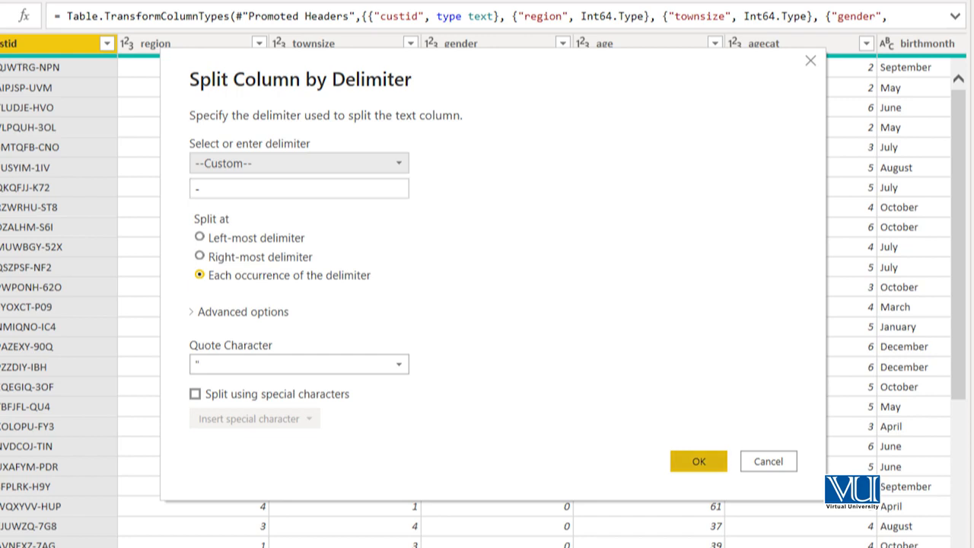
{"action": "left_click", "coordinate": [698, 461]}
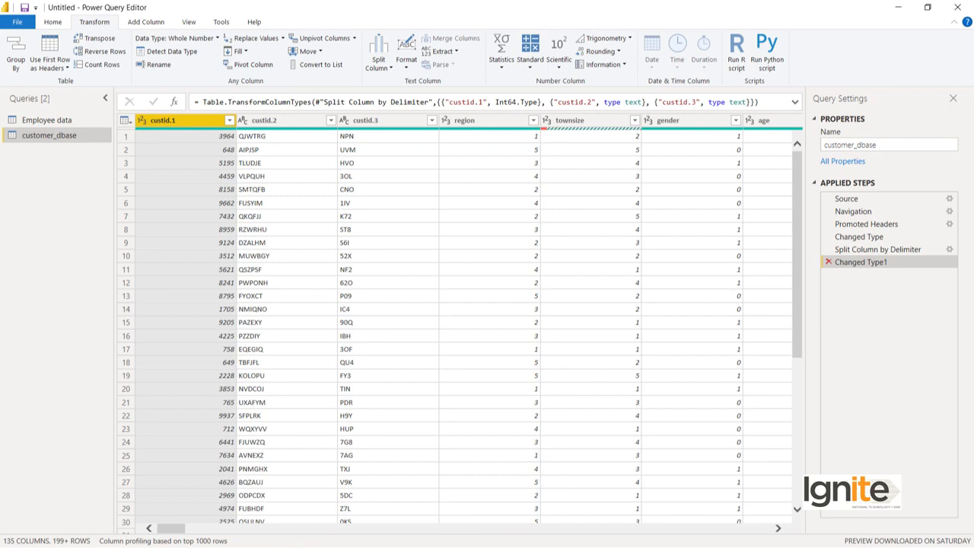
Step: Remove the Changed Type1 and Split Column by Delimiter steps from the customer_dbase query
{"action": "left_click", "coordinate": [828, 261]}
{"action": "left_click", "coordinate": [828, 250]}
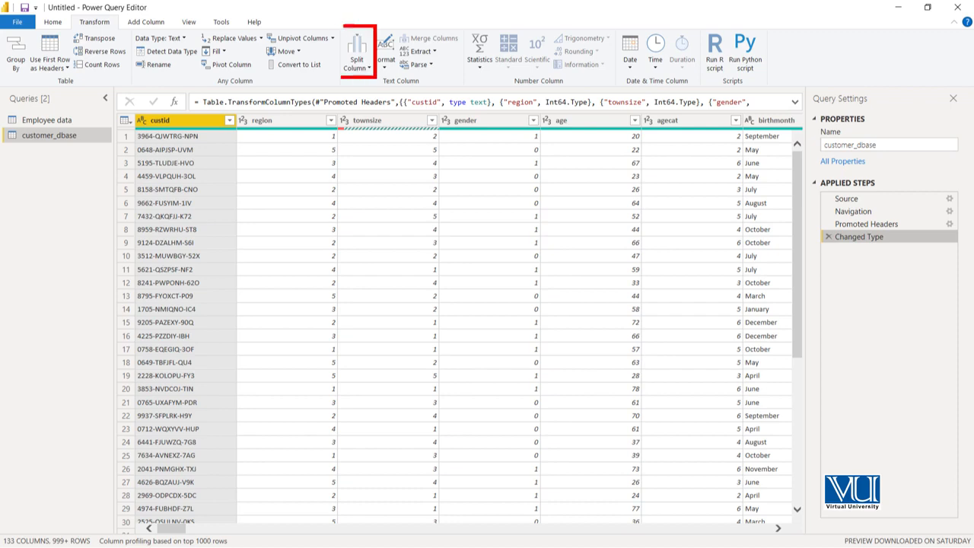
Step: Open the split options for the custid column
{"action": "left_click", "coordinate": [357, 61]}
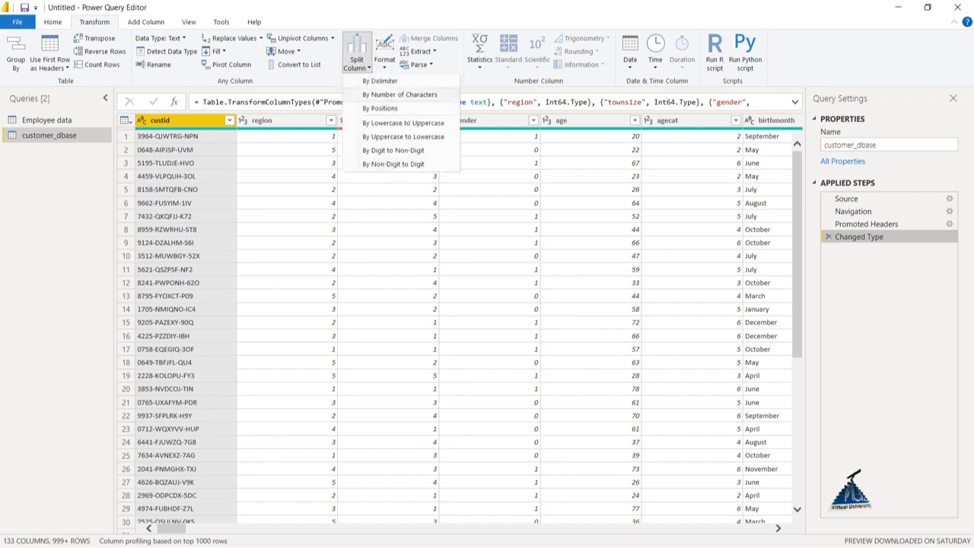